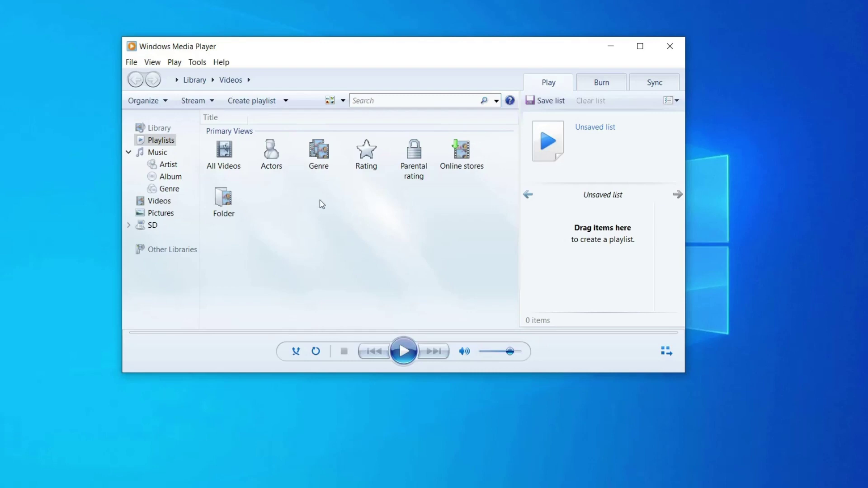
Check 'Connect to the Internet (overrides other commands)' on the Player tab of Options and save.
{"action": "left_click", "coordinate": [197, 62]}
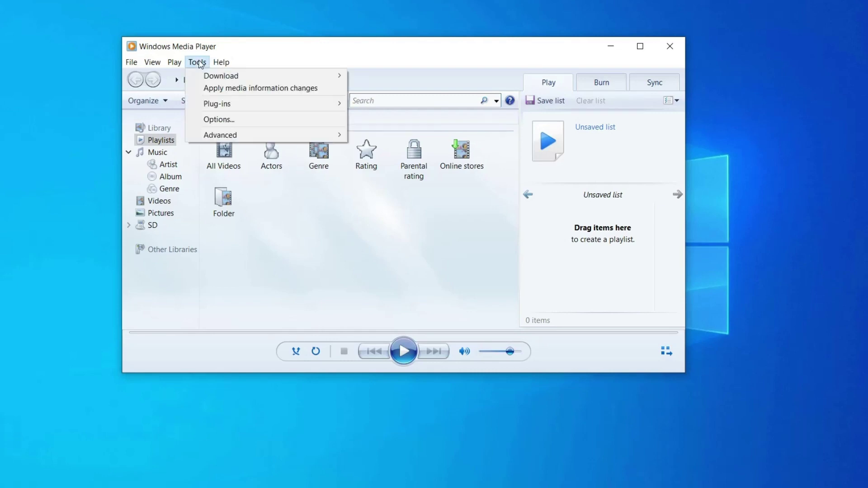
{"action": "left_click", "coordinate": [235, 123]}
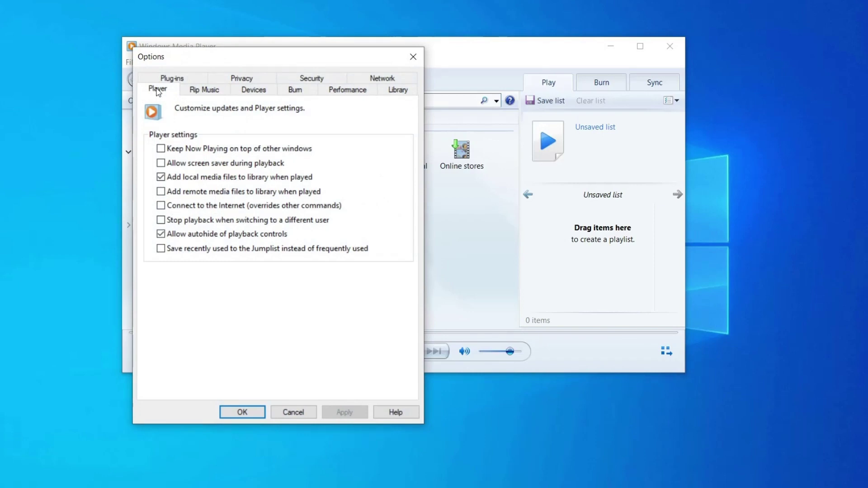
{"action": "left_click", "coordinate": [161, 206]}
{"action": "left_click", "coordinate": [245, 414]}
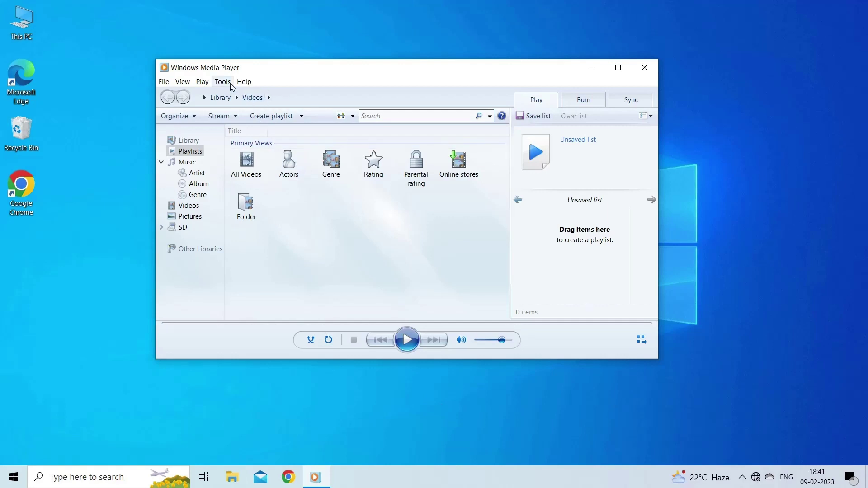
Set the Speakers device's output to Default Audio Device in the Devices options.
{"action": "left_click", "coordinate": [230, 83]}
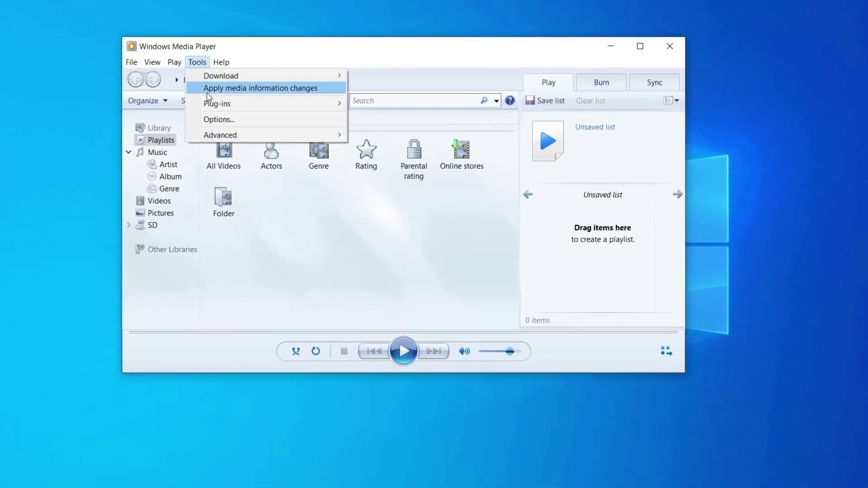
{"action": "left_click", "coordinate": [238, 121]}
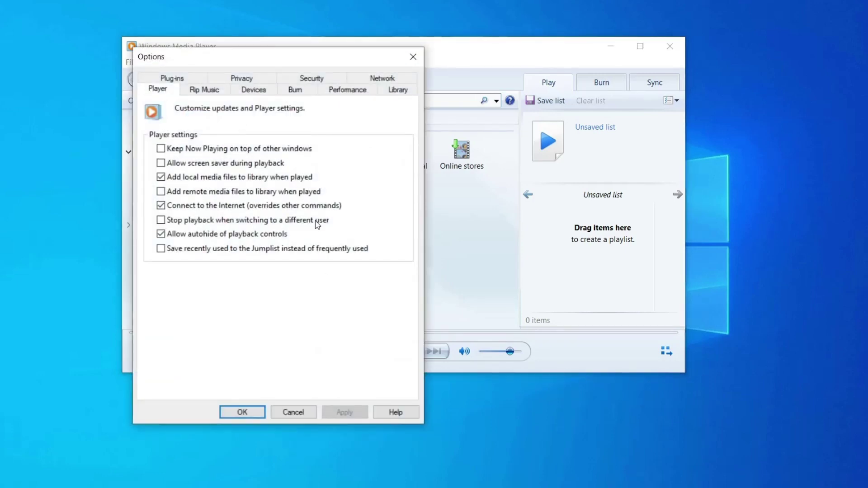
{"action": "left_click", "coordinate": [256, 90]}
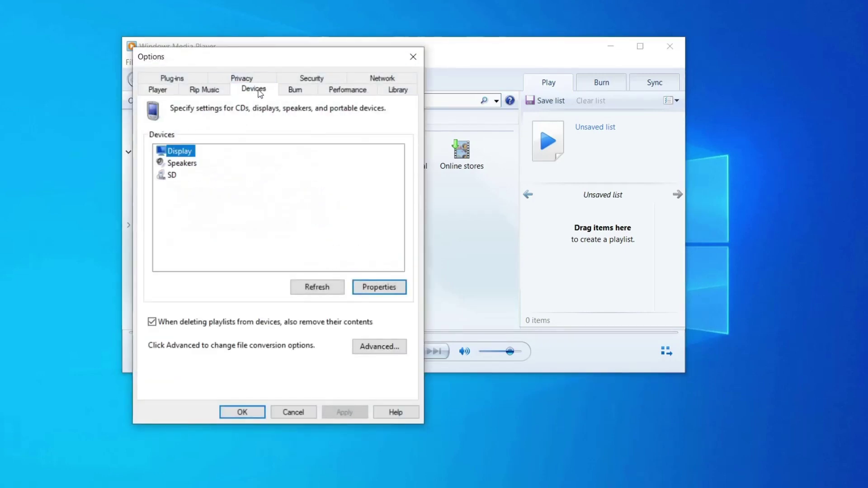
{"action": "left_click", "coordinate": [186, 164]}
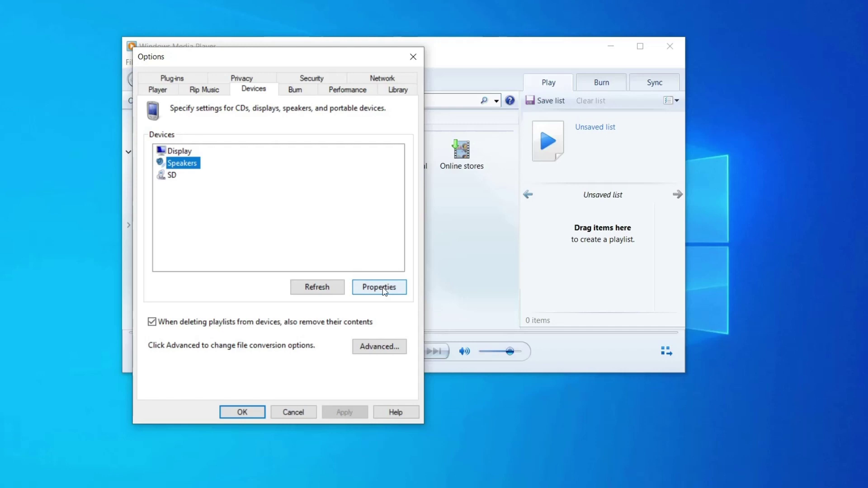
{"action": "left_click", "coordinate": [387, 291]}
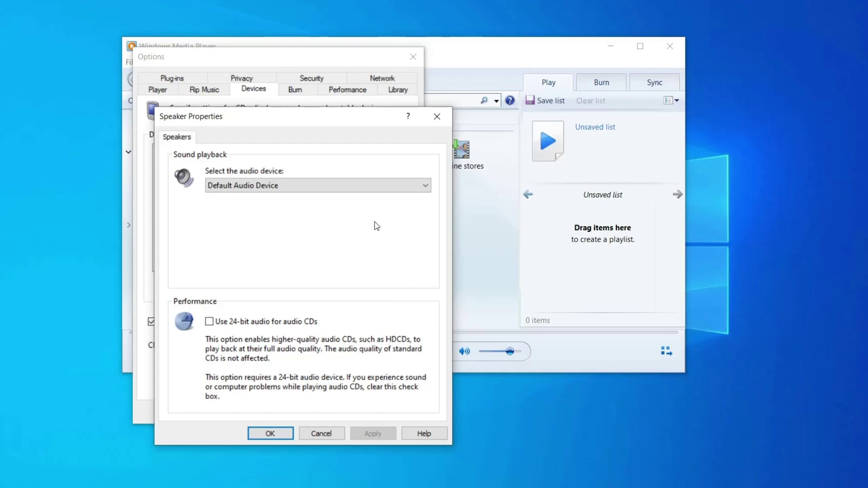
{"action": "left_click", "coordinate": [351, 186]}
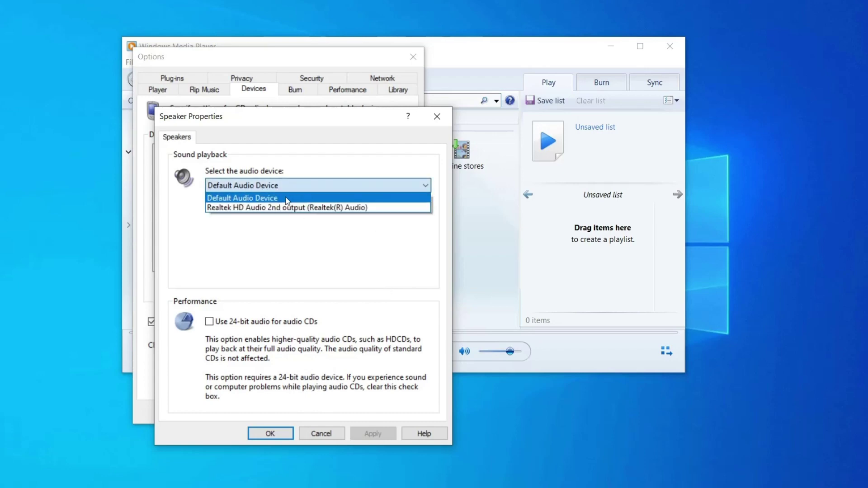
{"action": "left_click", "coordinate": [286, 200]}
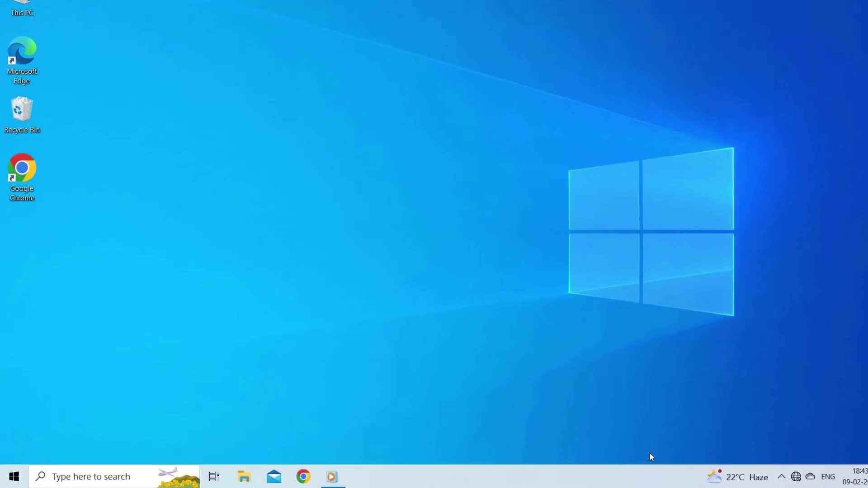
{"action": "right_click", "coordinate": [1, 484]}
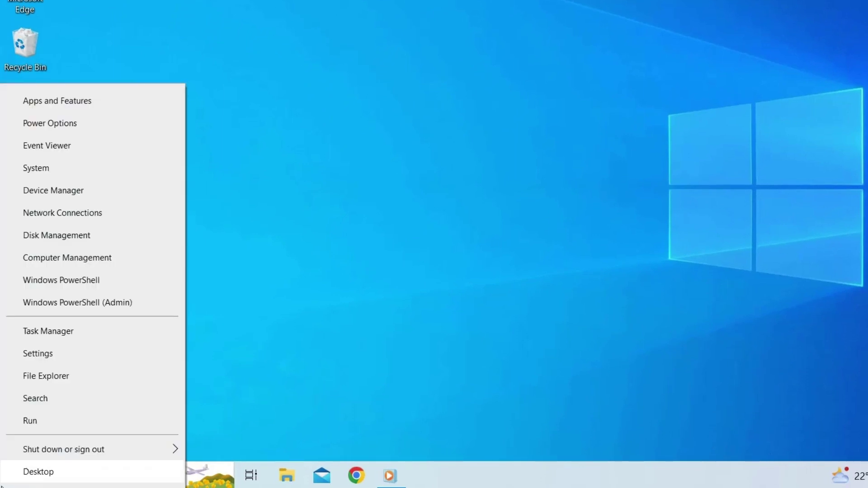
Open Device Manager and expand Sound, video and game controllers.
{"action": "left_click", "coordinate": [83, 189]}
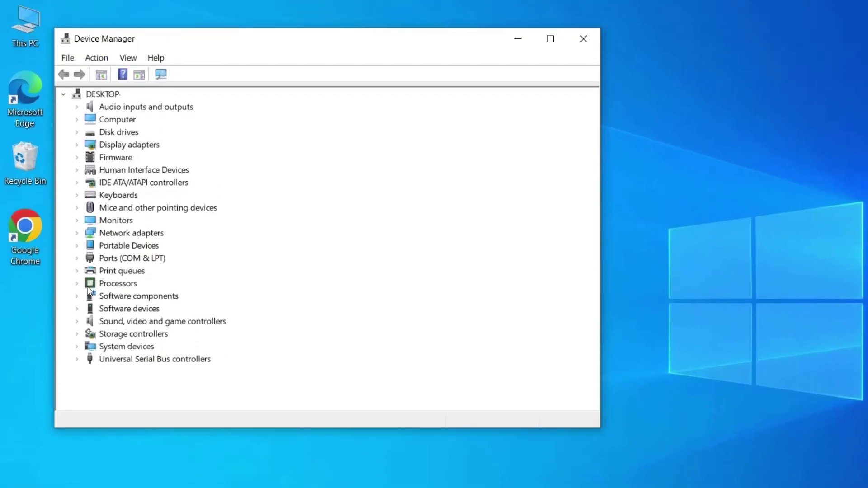
{"action": "left_click", "coordinate": [165, 322]}
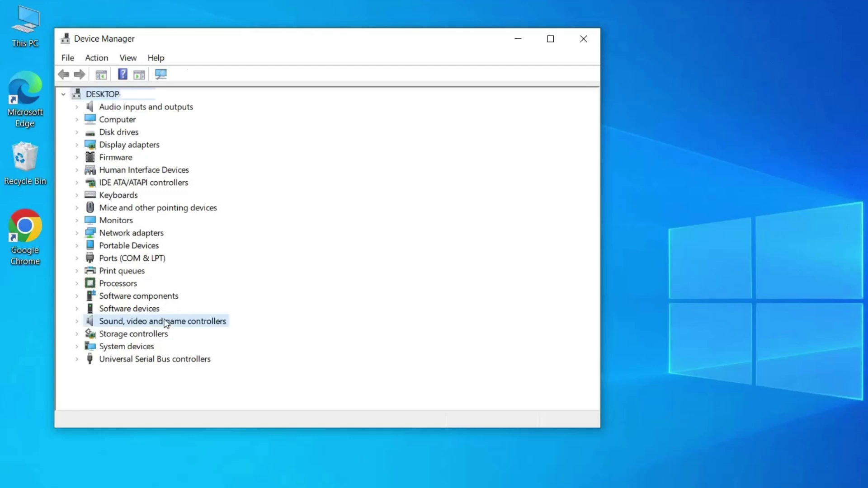
{"action": "double_click", "coordinate": [163, 322]}
{"action": "left_click", "coordinate": [188, 335]}
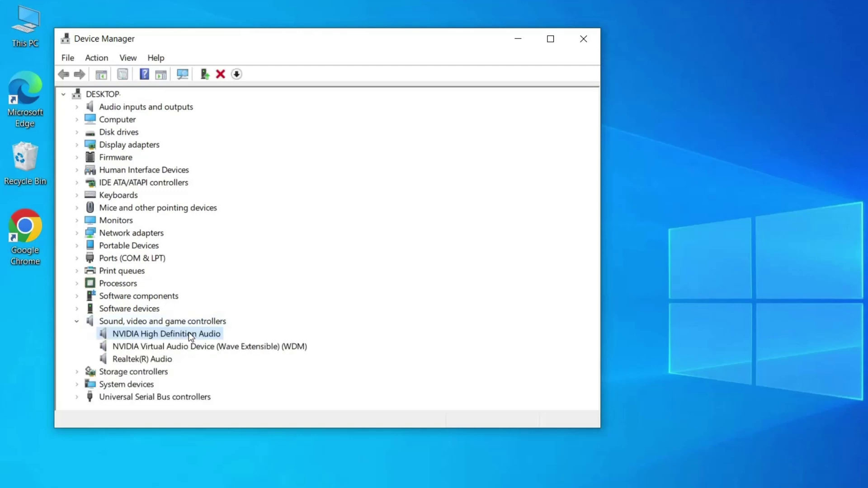
Search automatically for a newer NVIDIA High Definition Audio driver, then expand Display adapters.
{"action": "right_click", "coordinate": [189, 334]}
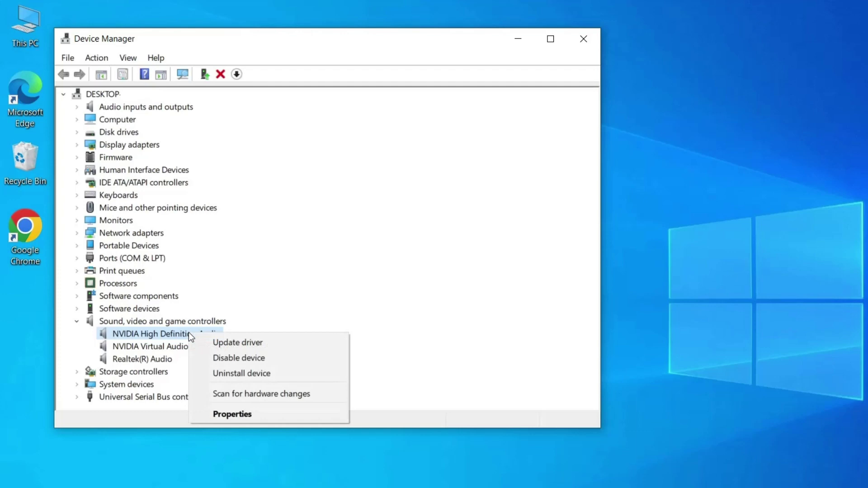
{"action": "left_click", "coordinate": [267, 345]}
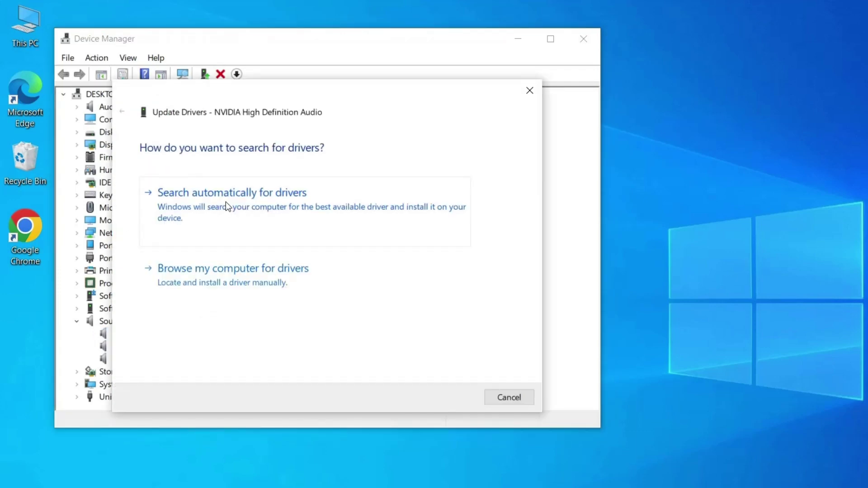
{"action": "left_click", "coordinate": [226, 201]}
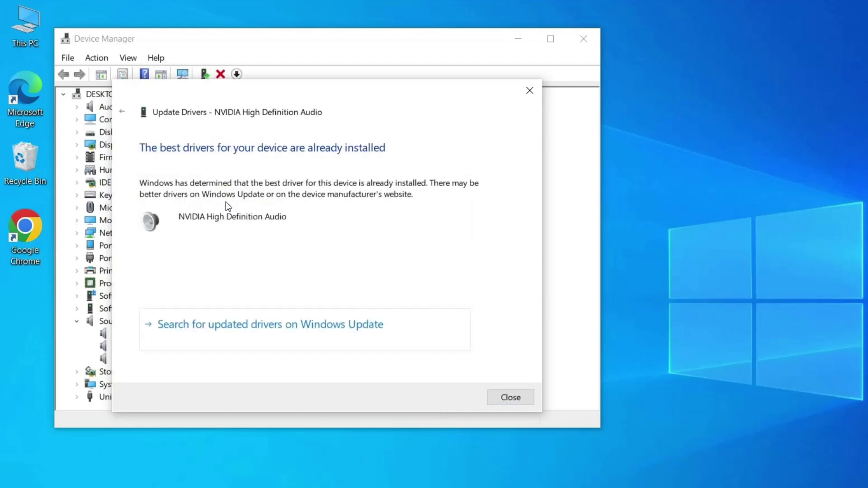
{"action": "key", "text": "Escape"}
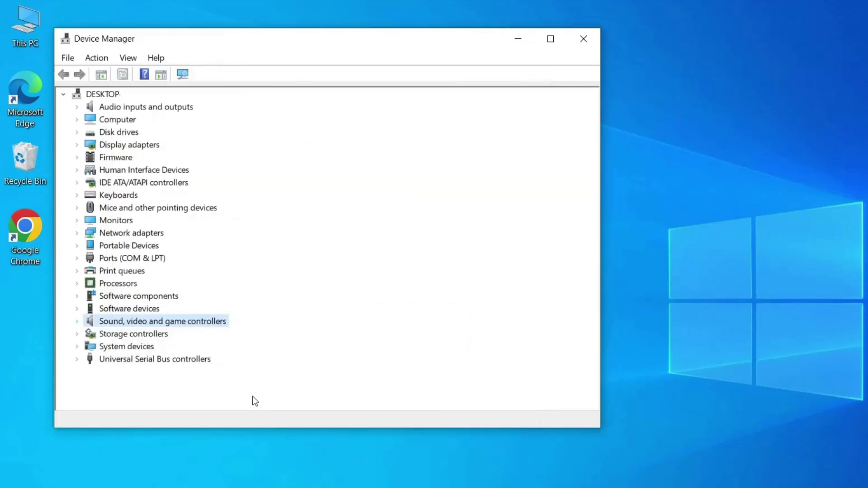
{"action": "double_click", "coordinate": [136, 146]}
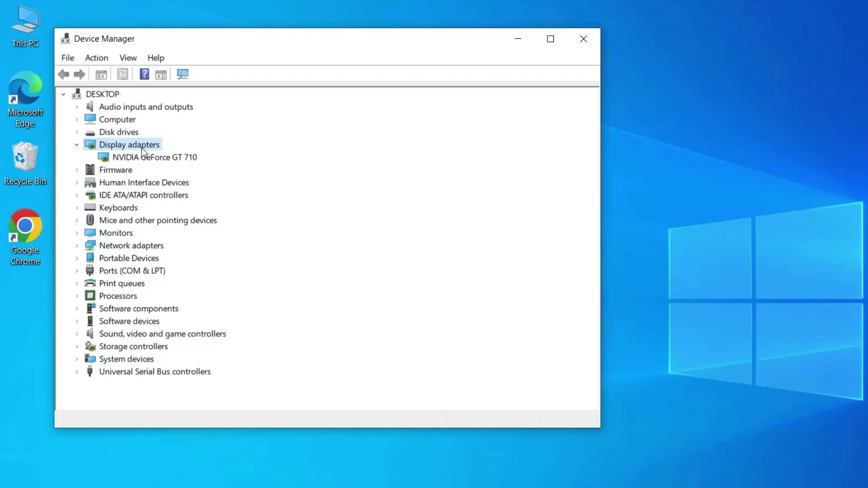
Search automatically for an updated NVIDIA GeForce GT 710 display adapter driver.
{"action": "left_click", "coordinate": [146, 155]}
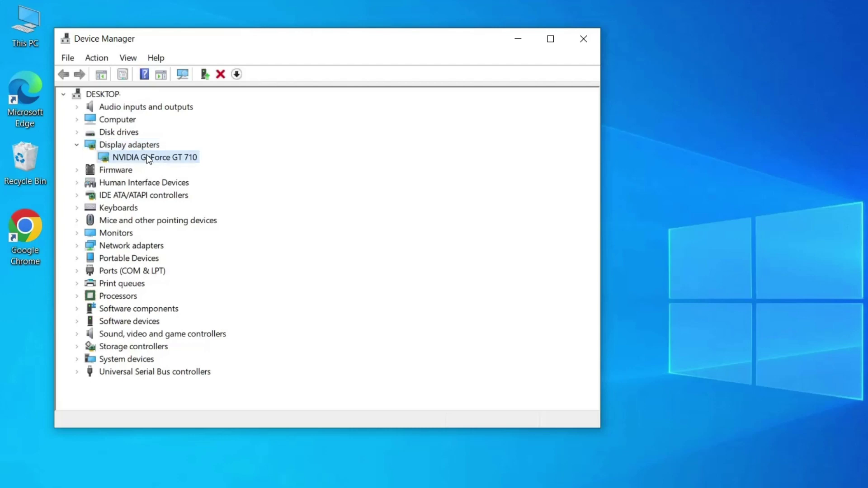
{"action": "right_click", "coordinate": [197, 159]}
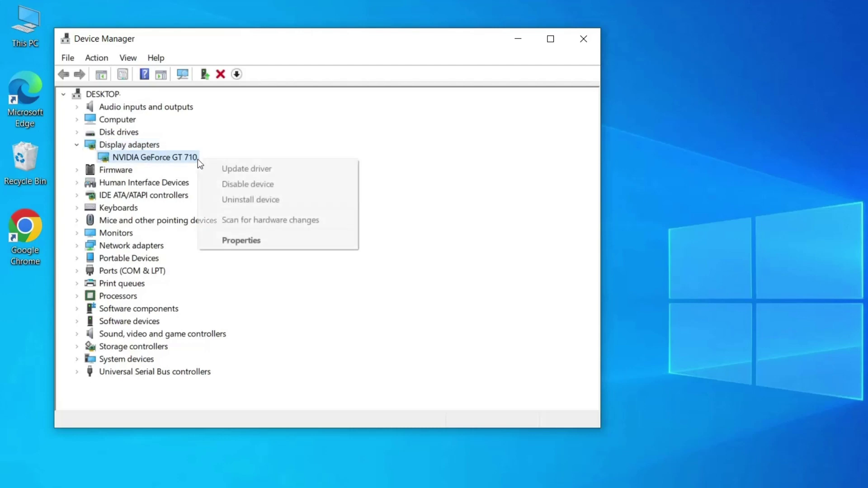
{"action": "left_click", "coordinate": [230, 165]}
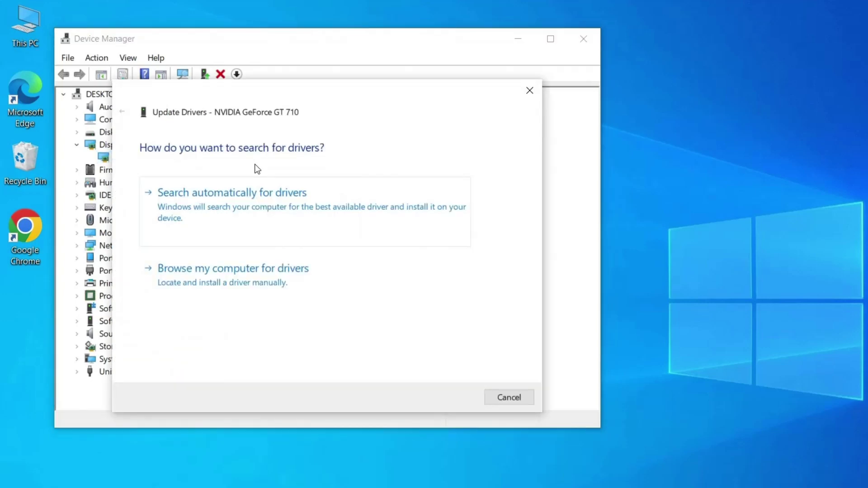
{"action": "left_click", "coordinate": [231, 207]}
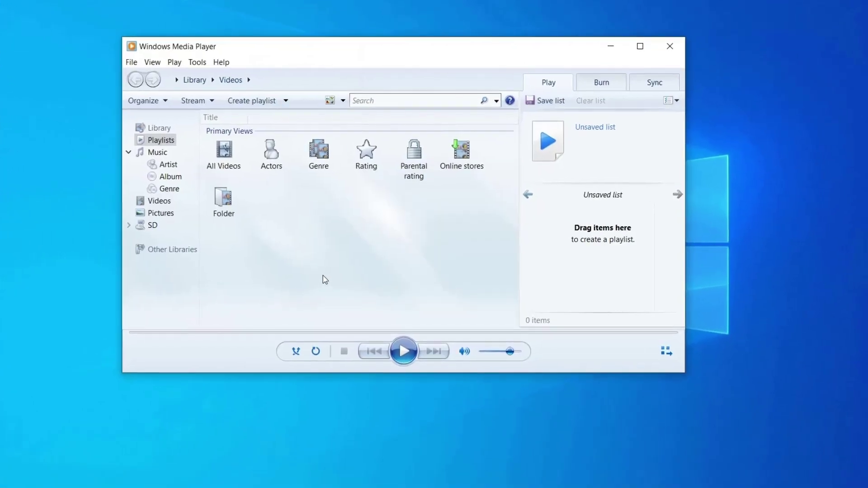
Verify RTSP/UDP, RTSP/TCP and HTTP are enabled on the Options Network tab, then close it.
{"action": "right_click", "coordinate": [175, 347]}
{"action": "mouse_move", "coordinate": [217, 390]}
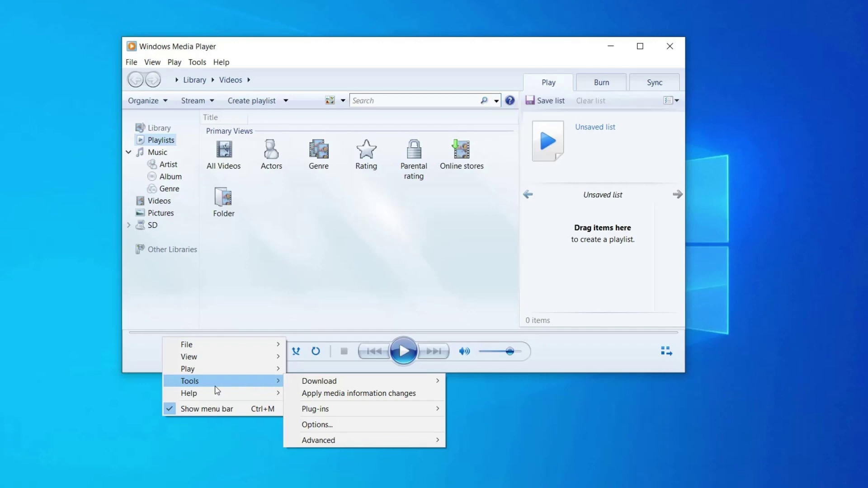
{"action": "left_click", "coordinate": [326, 425]}
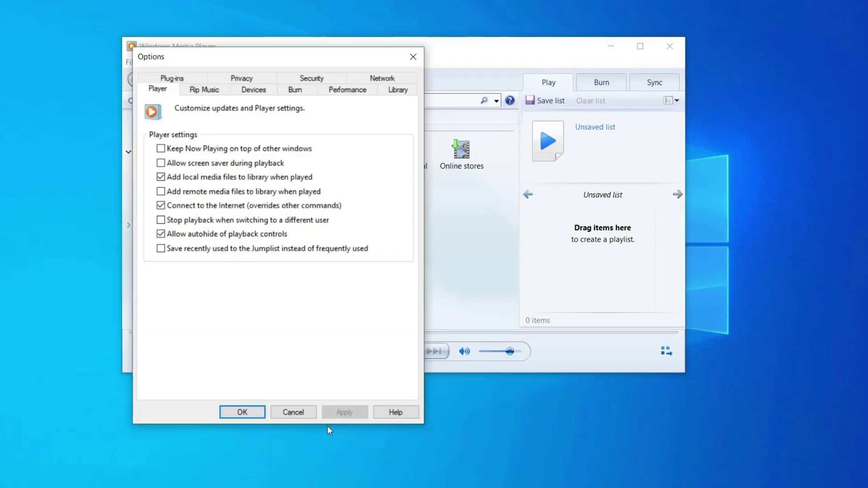
{"action": "left_click", "coordinate": [383, 81]}
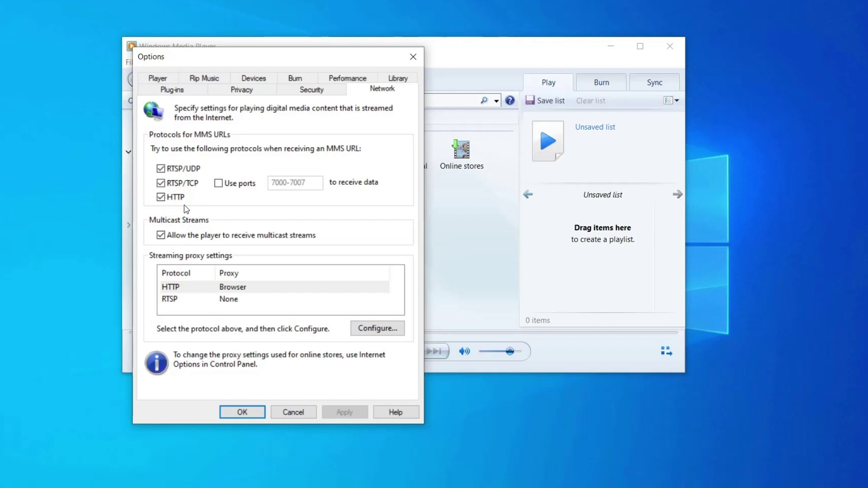
{"action": "left_click", "coordinate": [411, 58]}
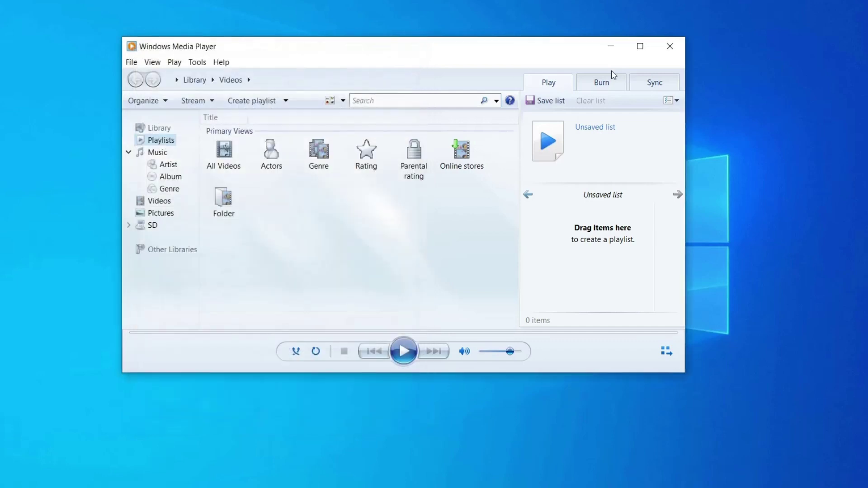
Minimize Media Player and search Windows for 'cmd'.
{"action": "left_click", "coordinate": [610, 46]}
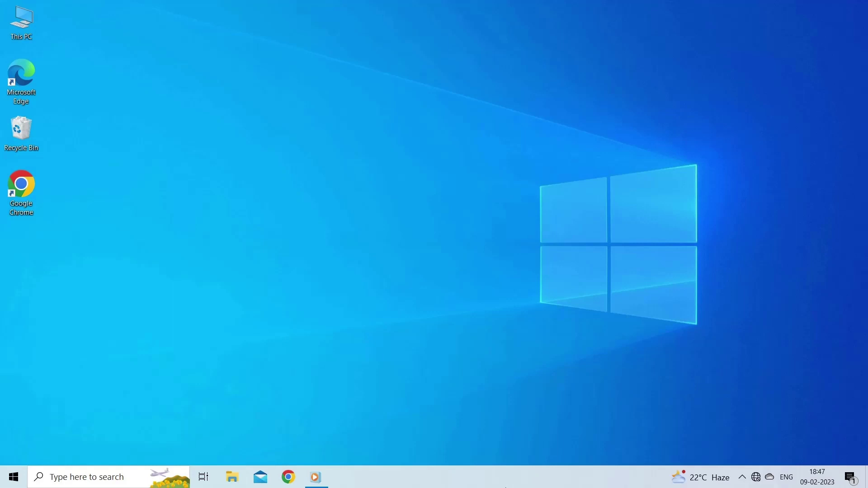
{"action": "left_click", "coordinate": [101, 477]}
{"action": "type", "text": "cmd"}
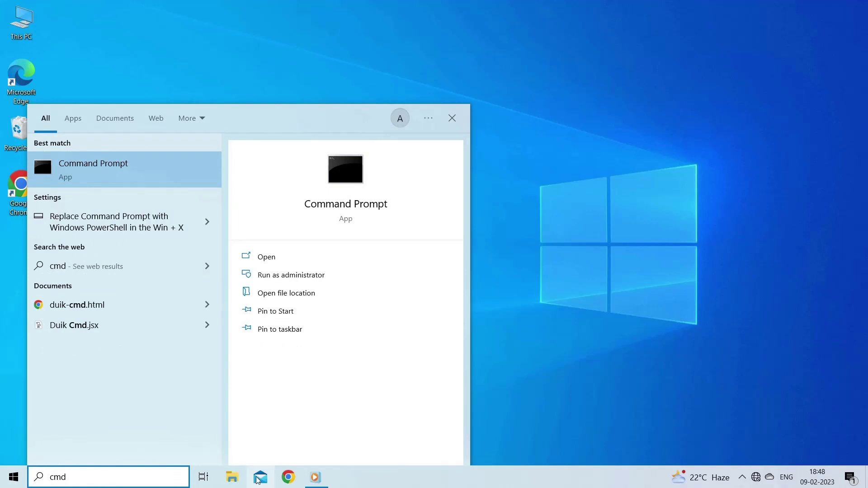
Run Command Prompt as administrator for the DLL commands, then bring up Windows Settings.
{"action": "right_click", "coordinate": [153, 166]}
{"action": "left_click", "coordinate": [205, 178]}
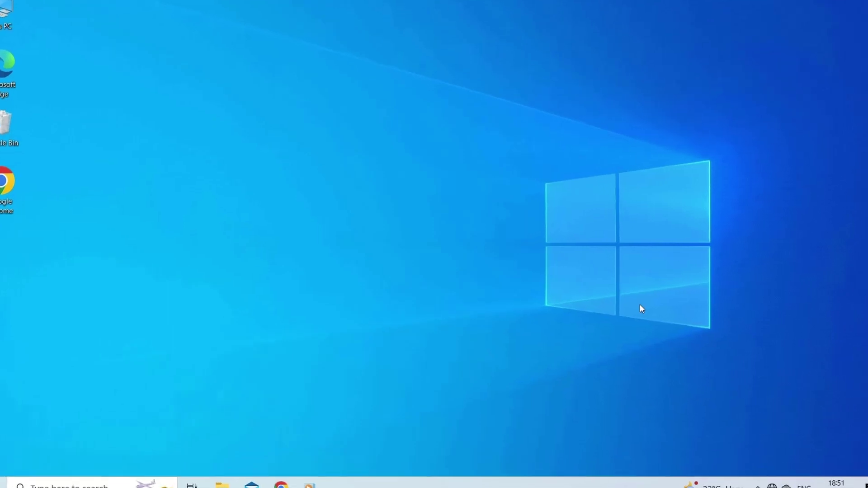
{"action": "key", "text": "super+i"}
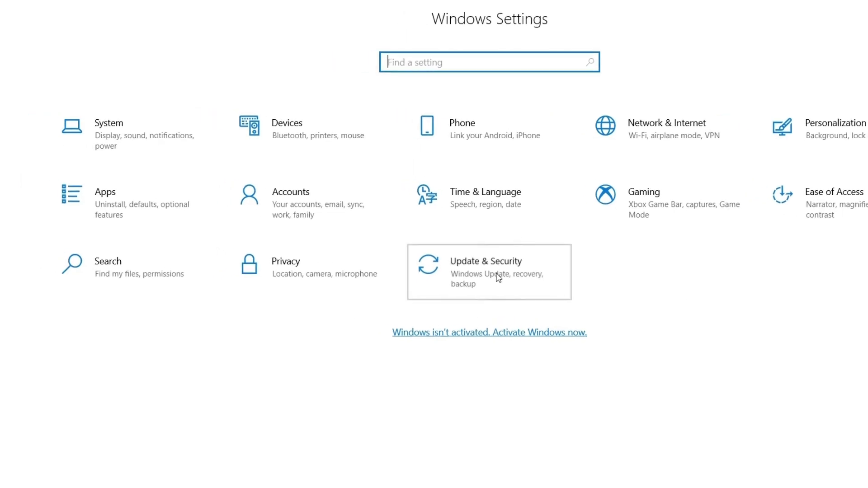
Run the Video Playback troubleshooter from Update & Security > Troubleshoot > Additional troubleshooters.
{"action": "left_click", "coordinate": [497, 277]}
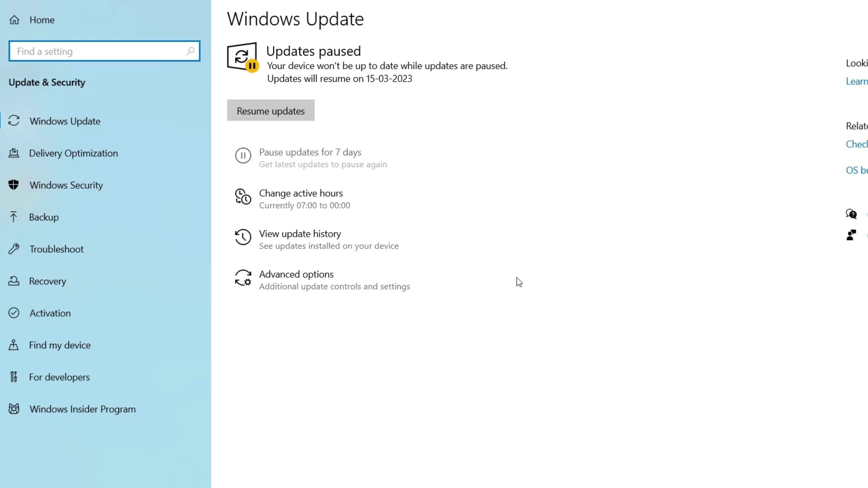
{"action": "left_click", "coordinate": [131, 256]}
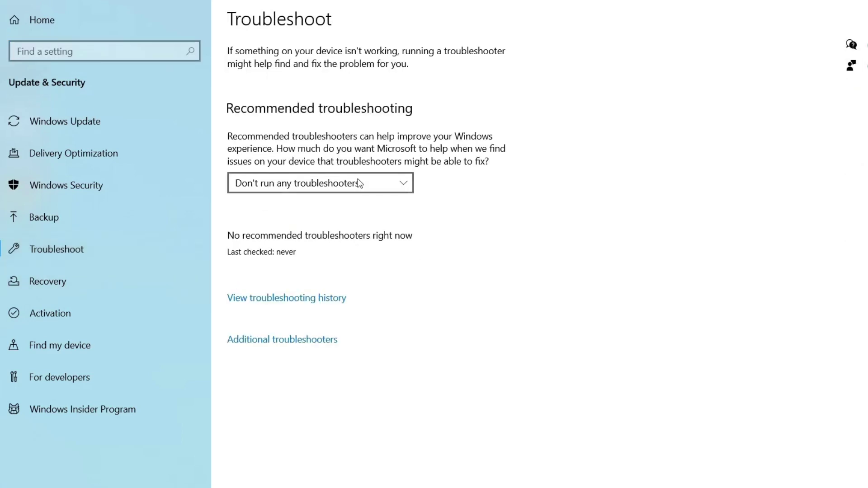
{"action": "left_click", "coordinate": [284, 347]}
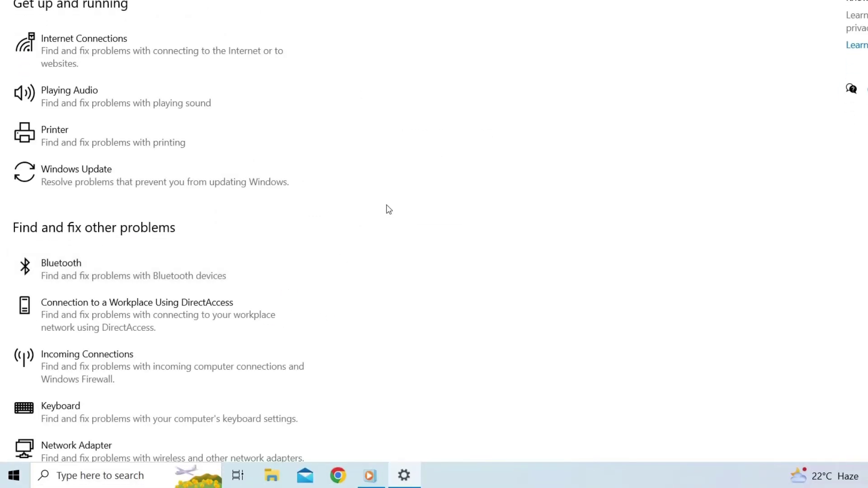
{"action": "scroll", "coordinate": [127, 362], "scroll_direction": "down", "scroll_amount": 10}
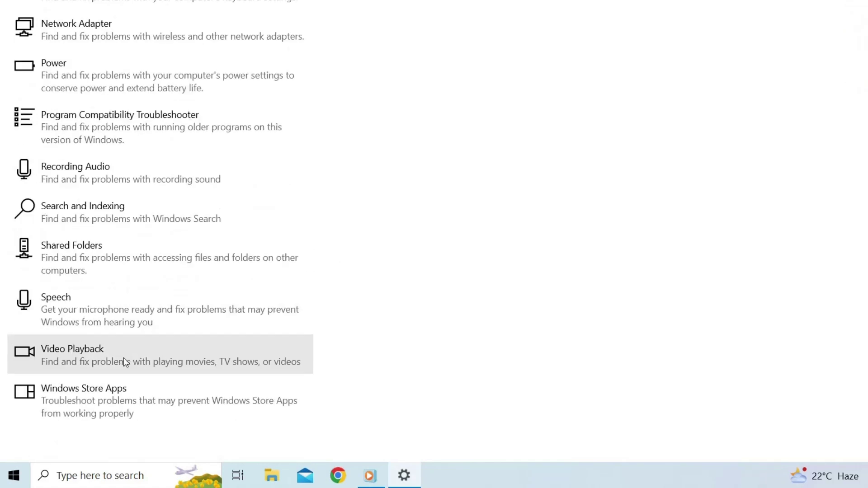
{"action": "left_click", "coordinate": [123, 357]}
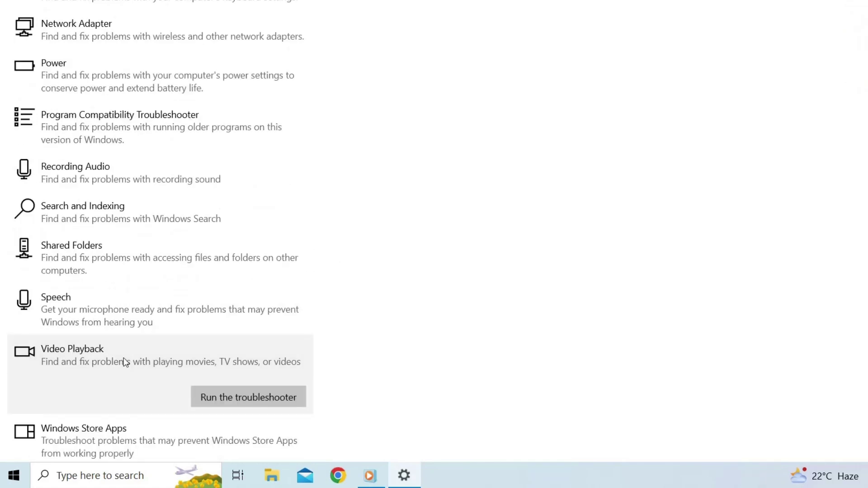
{"action": "left_click", "coordinate": [263, 399]}
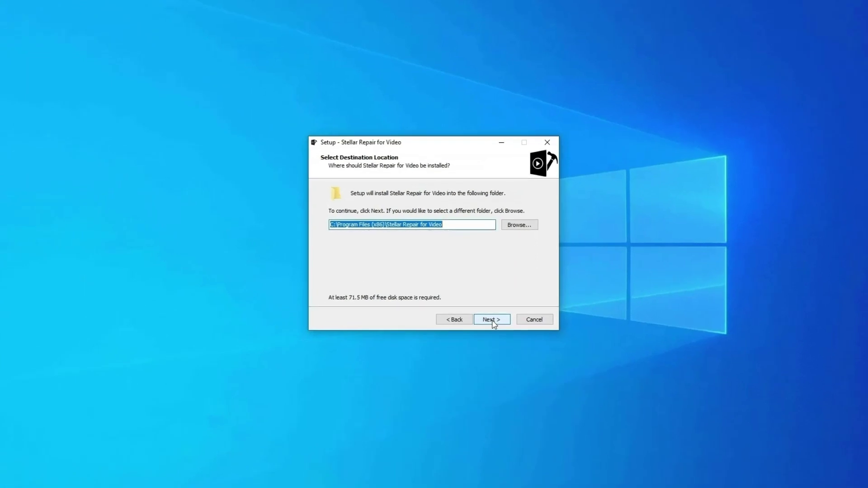
Install Stellar Repair for Video using the default install and Start Menu folders.
{"action": "left_click", "coordinate": [496, 327]}
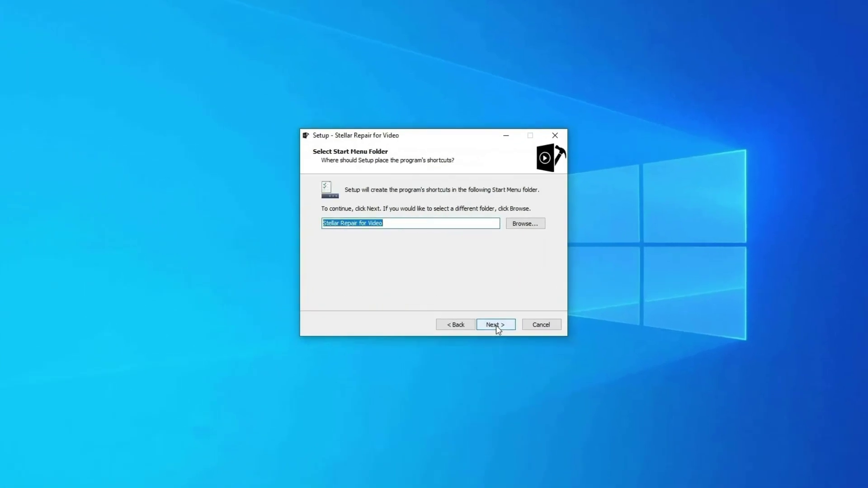
{"action": "left_click", "coordinate": [497, 326]}
{"action": "left_click", "coordinate": [497, 326]}
{"action": "left_click", "coordinate": [496, 326]}
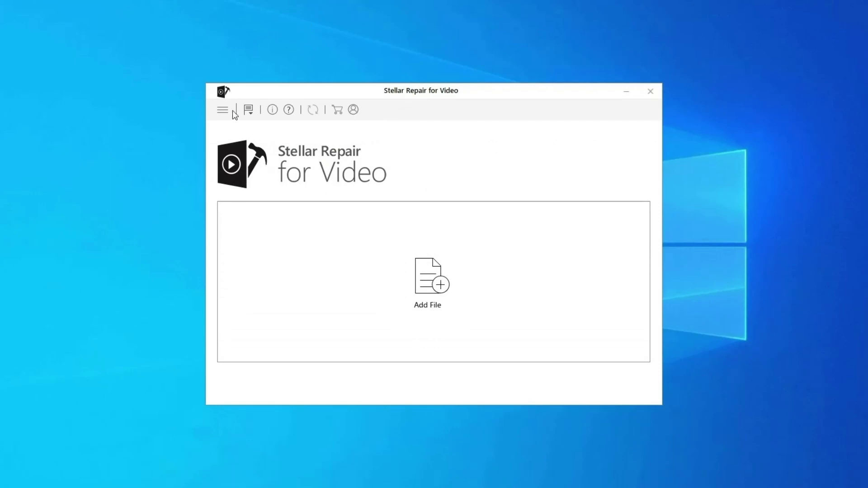
Add the damaged mp4 from the VIDEO folder and repair it to Completed.
{"action": "left_click", "coordinate": [436, 282]}
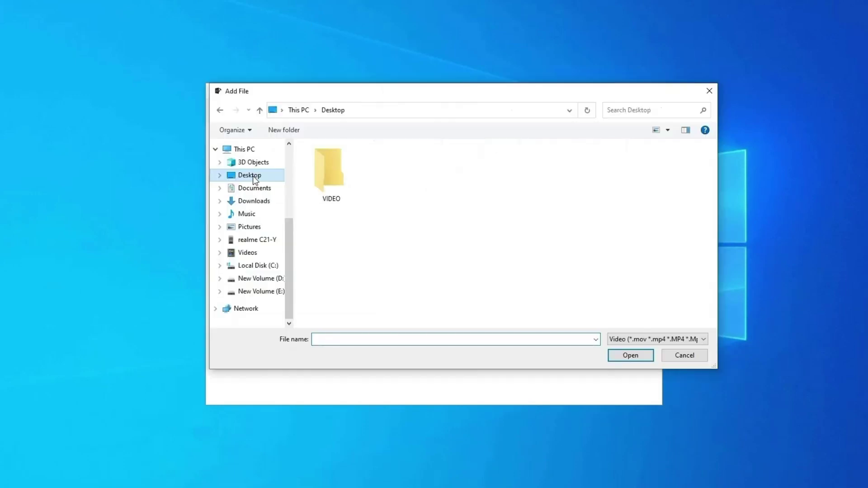
{"action": "double_click", "coordinate": [352, 187]}
{"action": "double_click", "coordinate": [330, 180]}
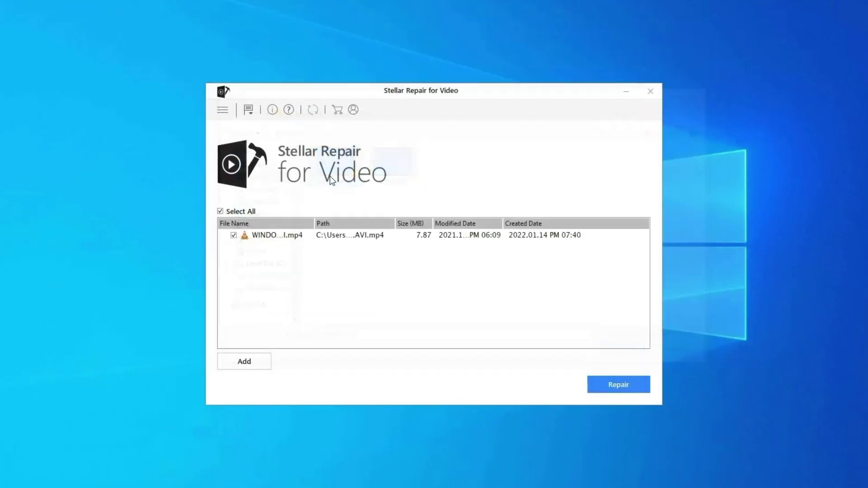
{"action": "left_click", "coordinate": [618, 386]}
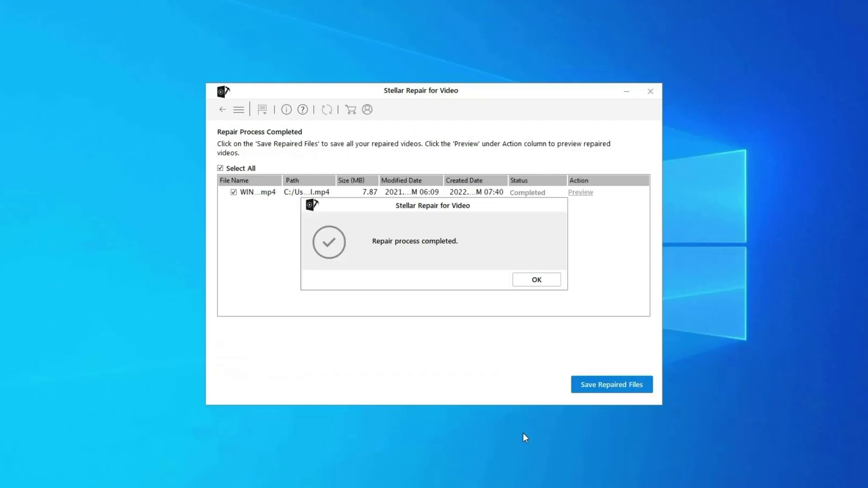
{"action": "left_click", "coordinate": [550, 281]}
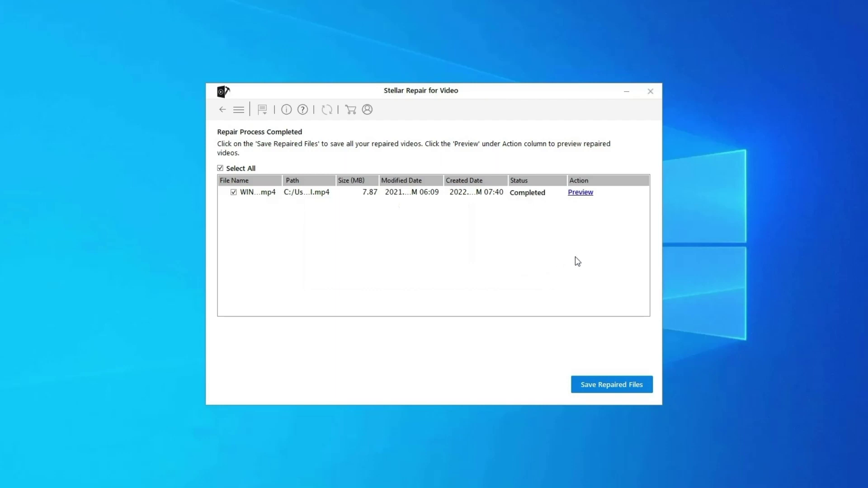